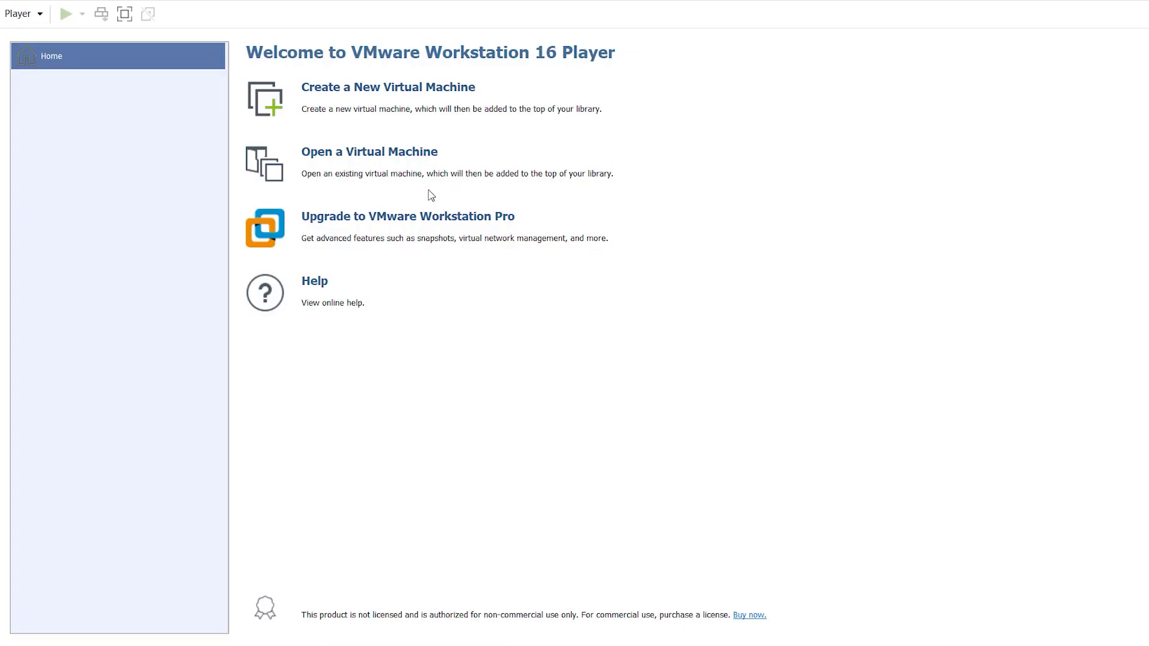
Step: Define a new Ubuntu 64-bit VM named 'SINEMA RC Tutorial VM', reaching the 20 GB disk step
click(399, 93)
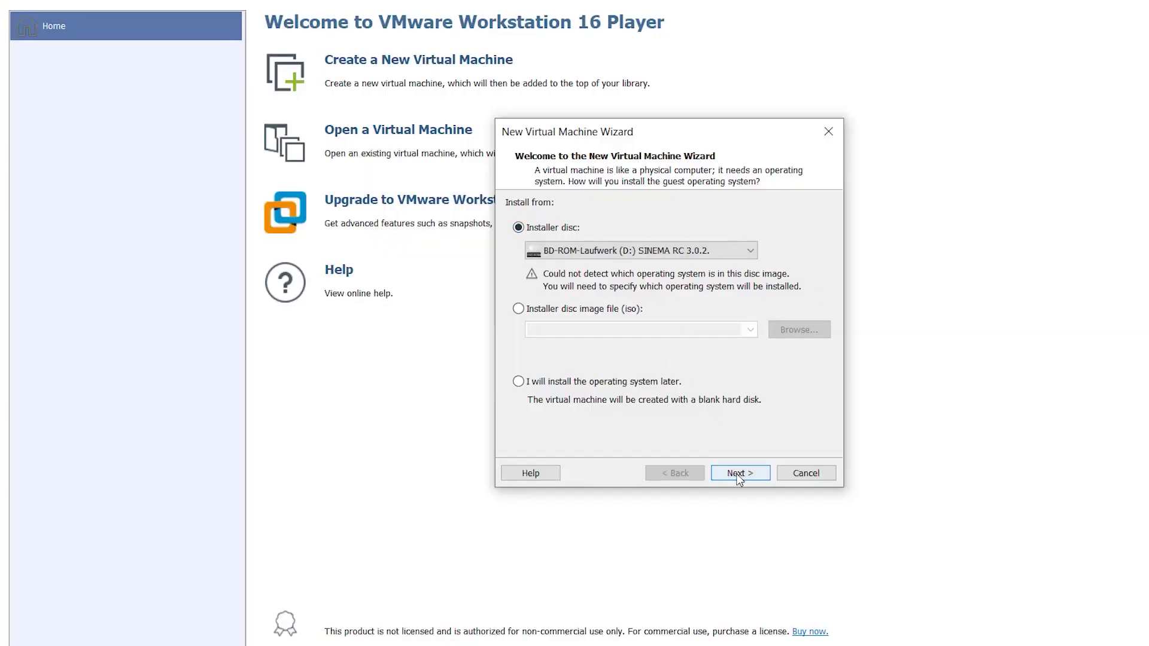
click(732, 471)
click(595, 300)
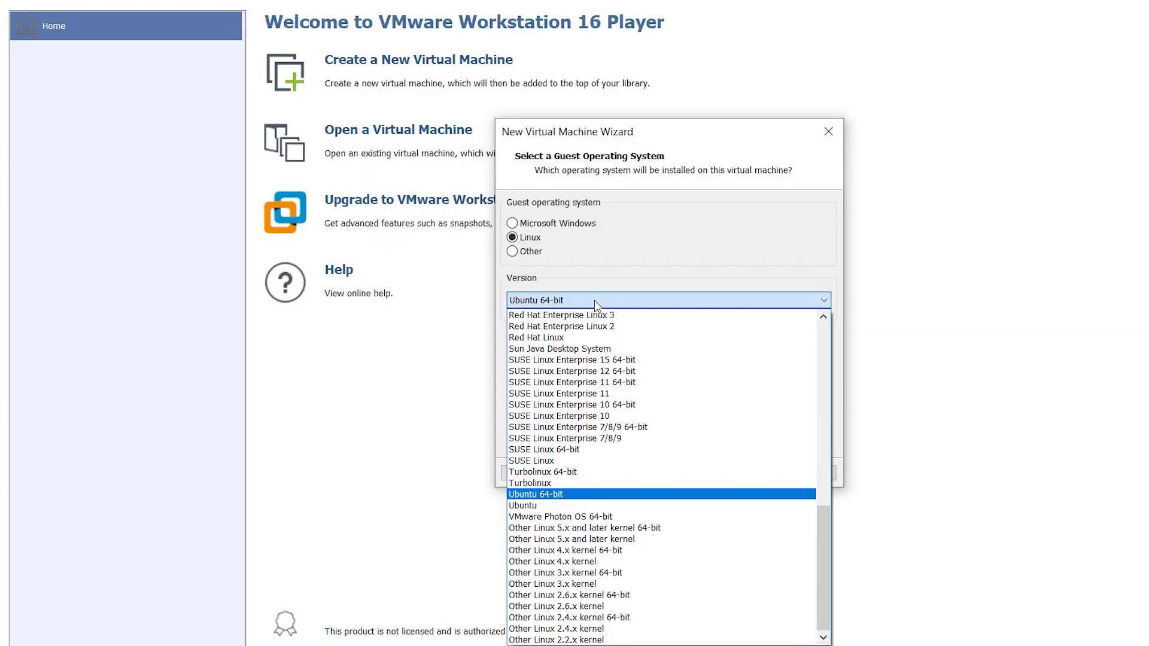
click(577, 483)
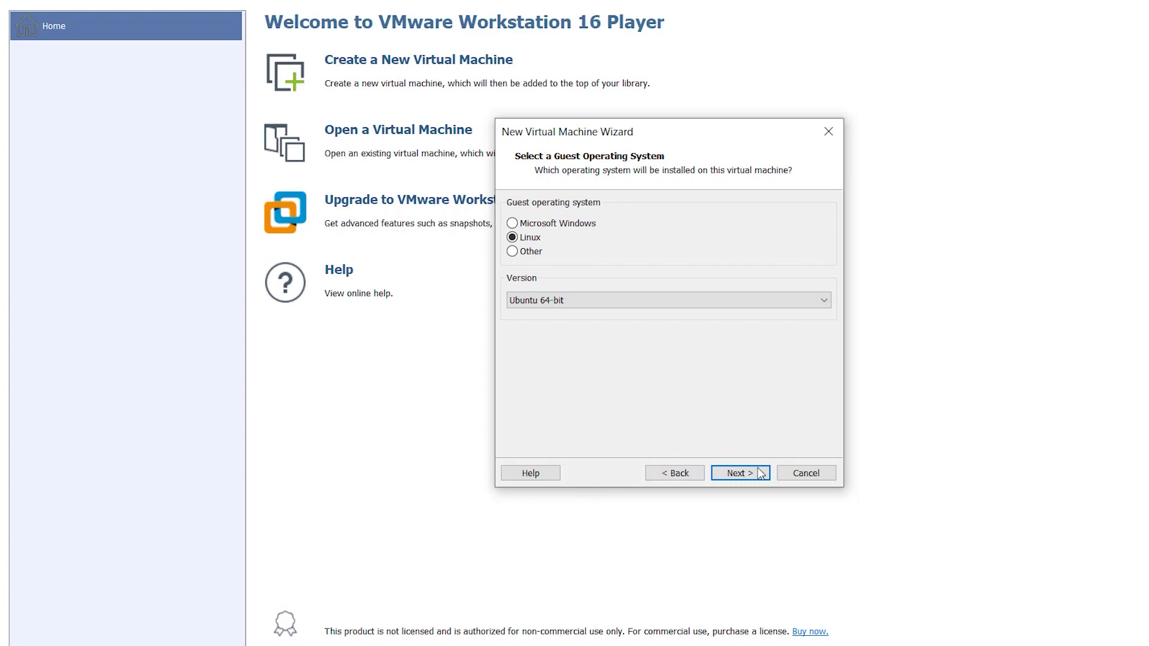
click(740, 472)
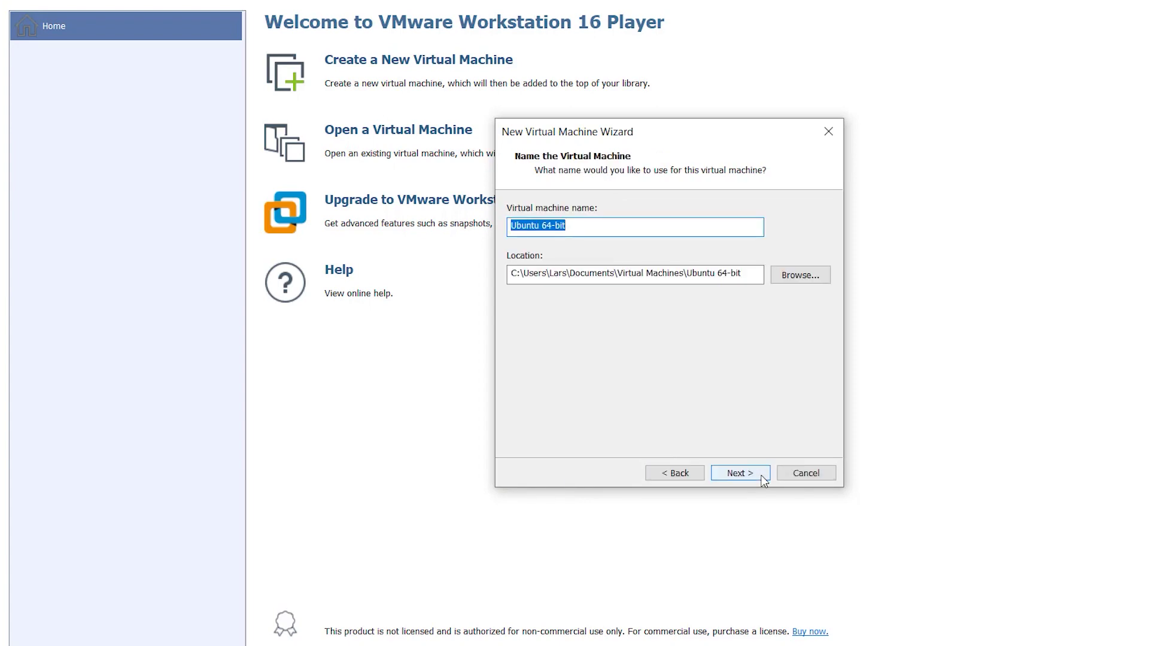
text(SINEMA RC Tutorial VM)
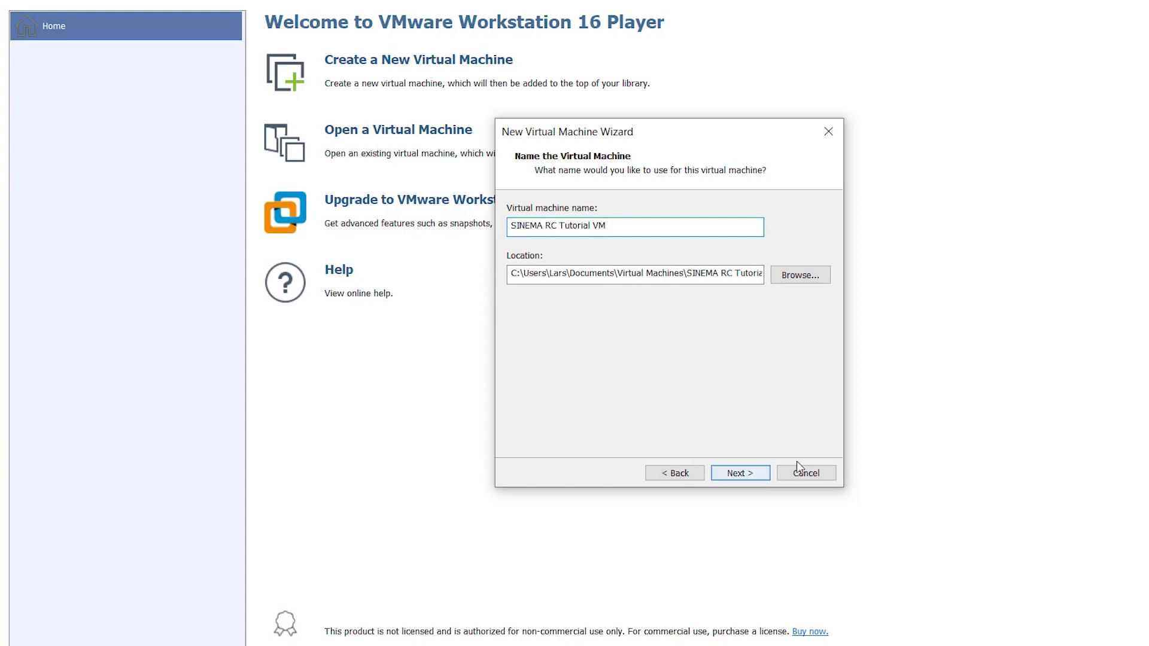
click(739, 476)
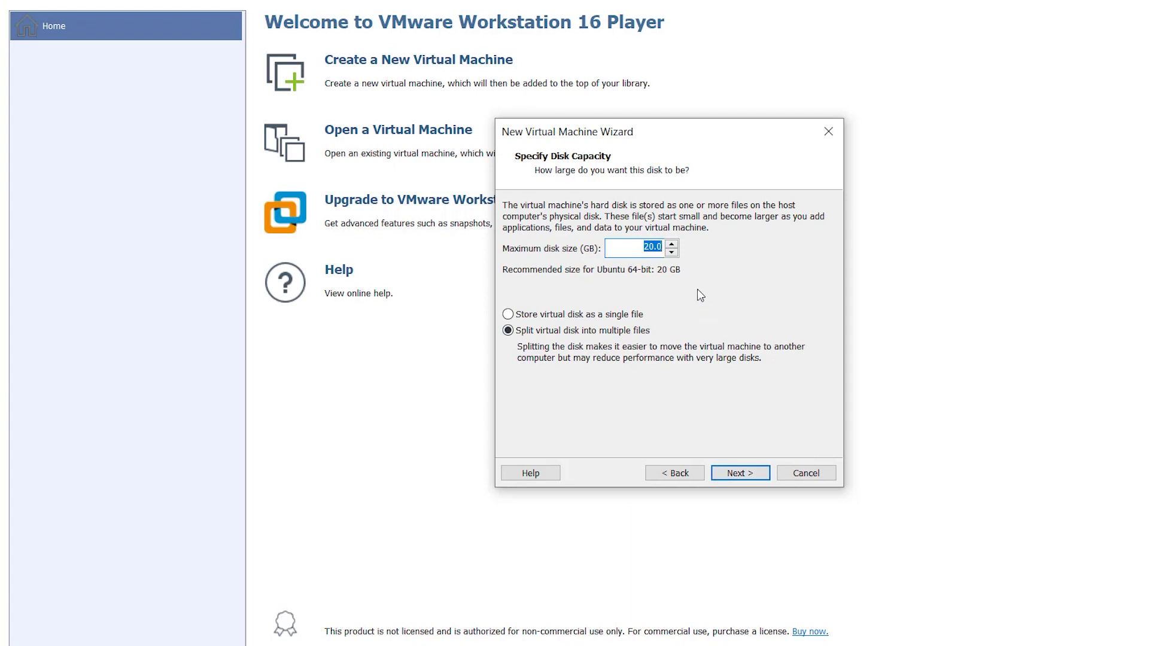
Step: Finish creating the VM with its 20 GB split disk, lower its memory to 2 GB, and view the network adapter settings
click(731, 475)
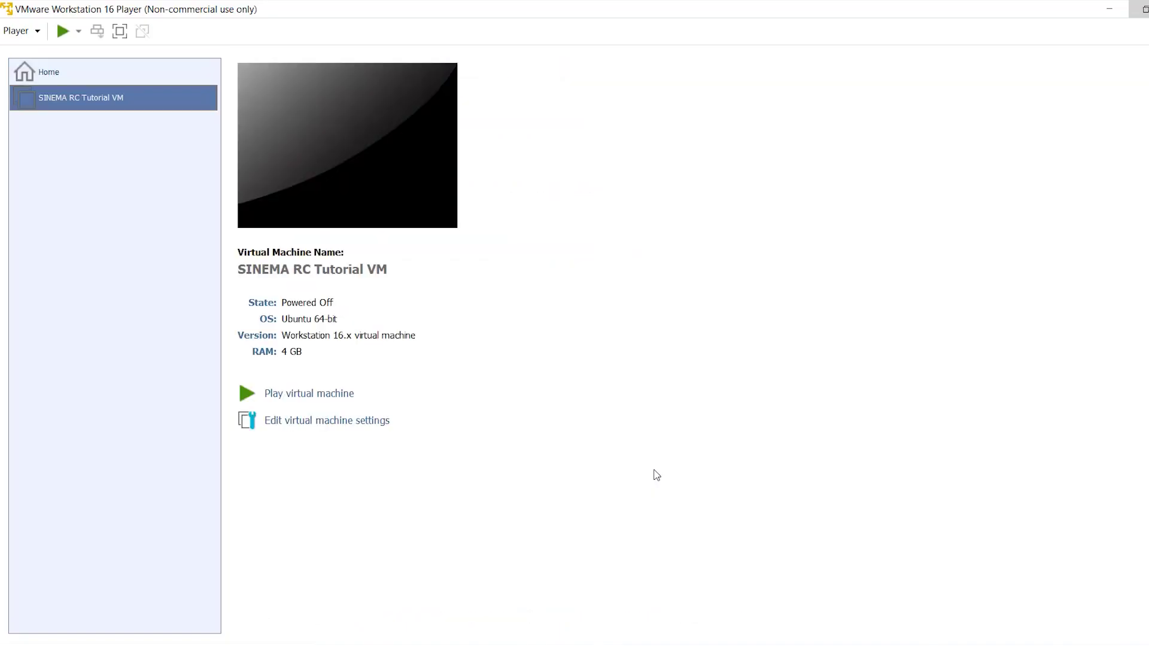
click(372, 422)
drag(626, 250, 627, 260)
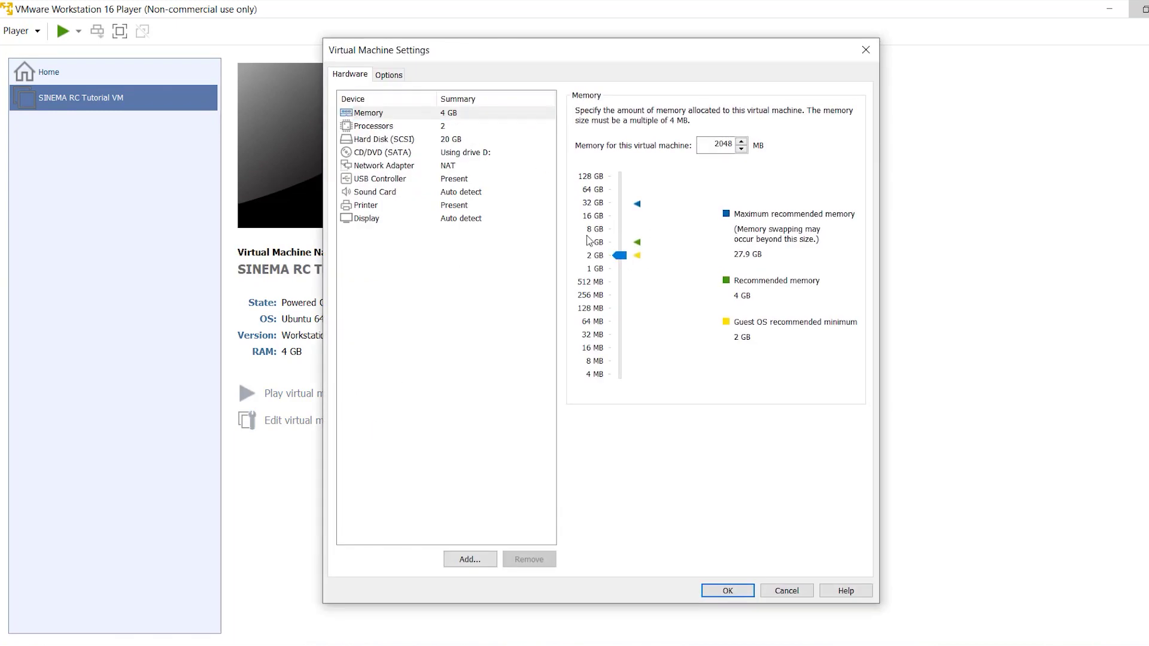
click(461, 165)
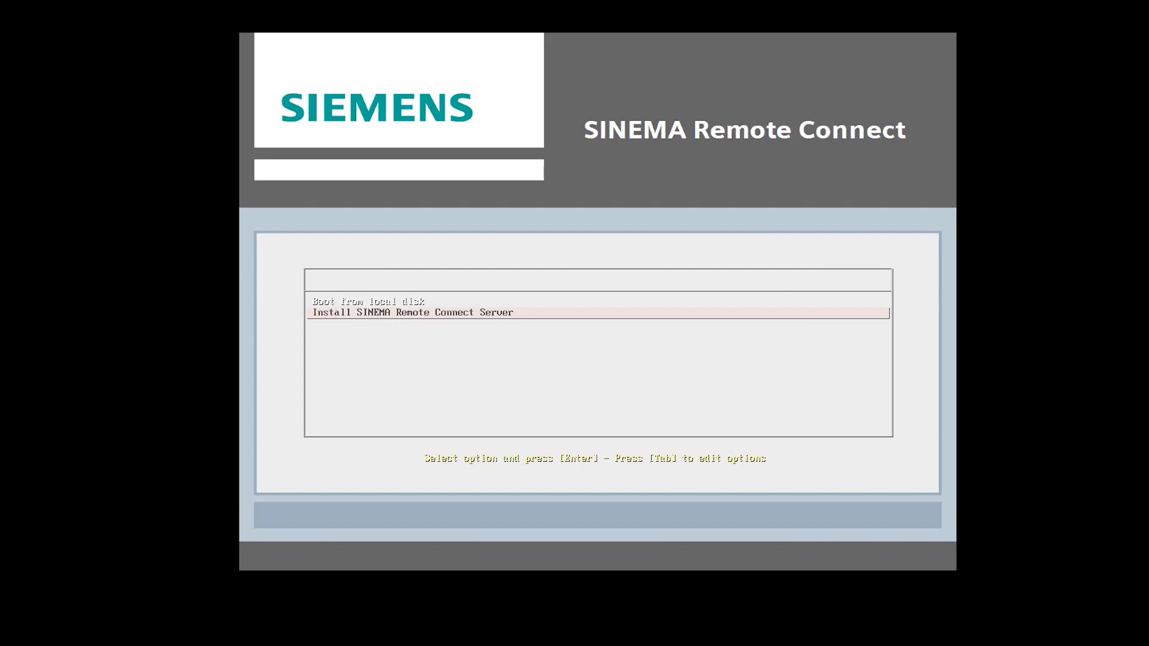
Step: Start installing SINEMA Remote Connect Server, accept the licence and choose the Single tenant variant
key(Return)
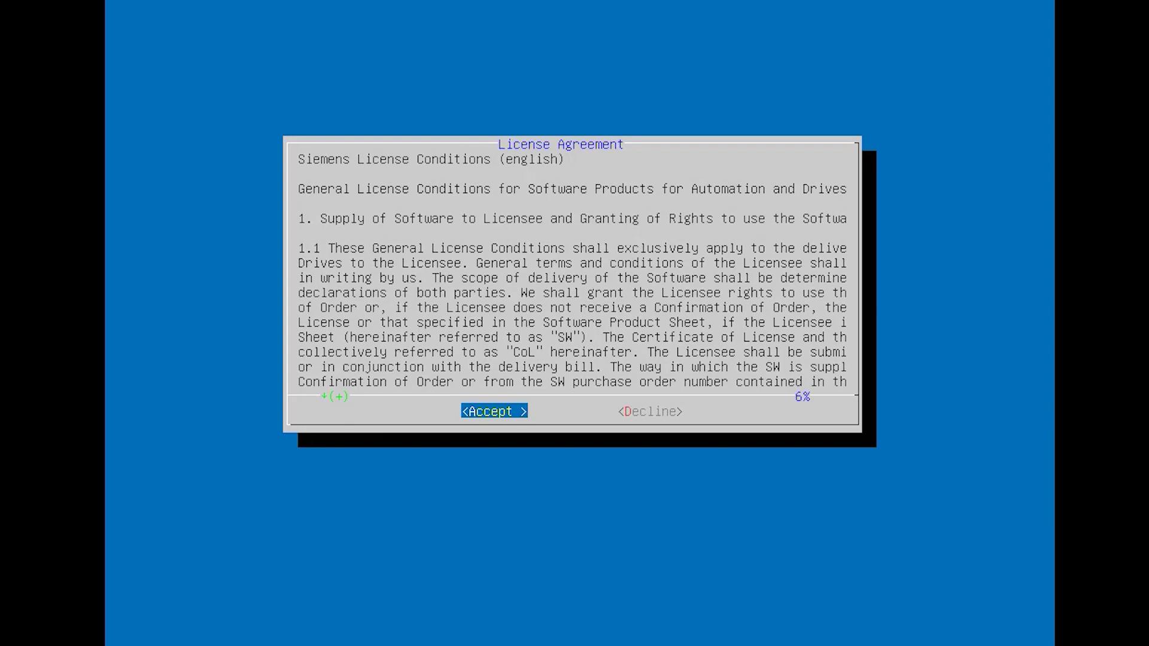
key(Return)
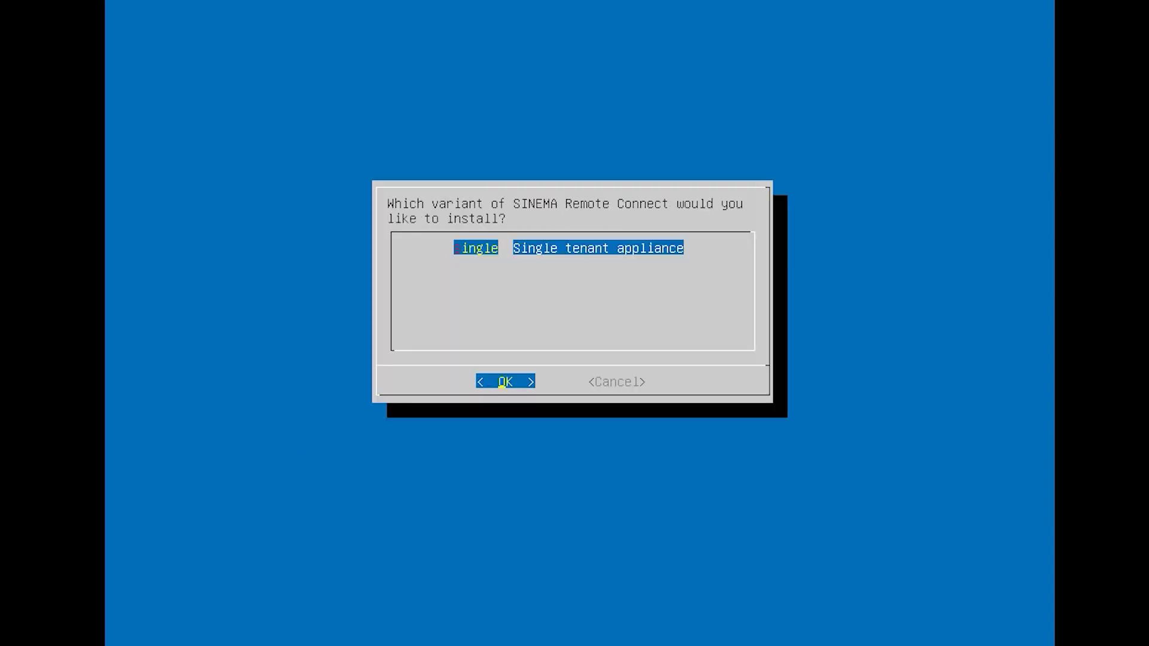
key(Return)
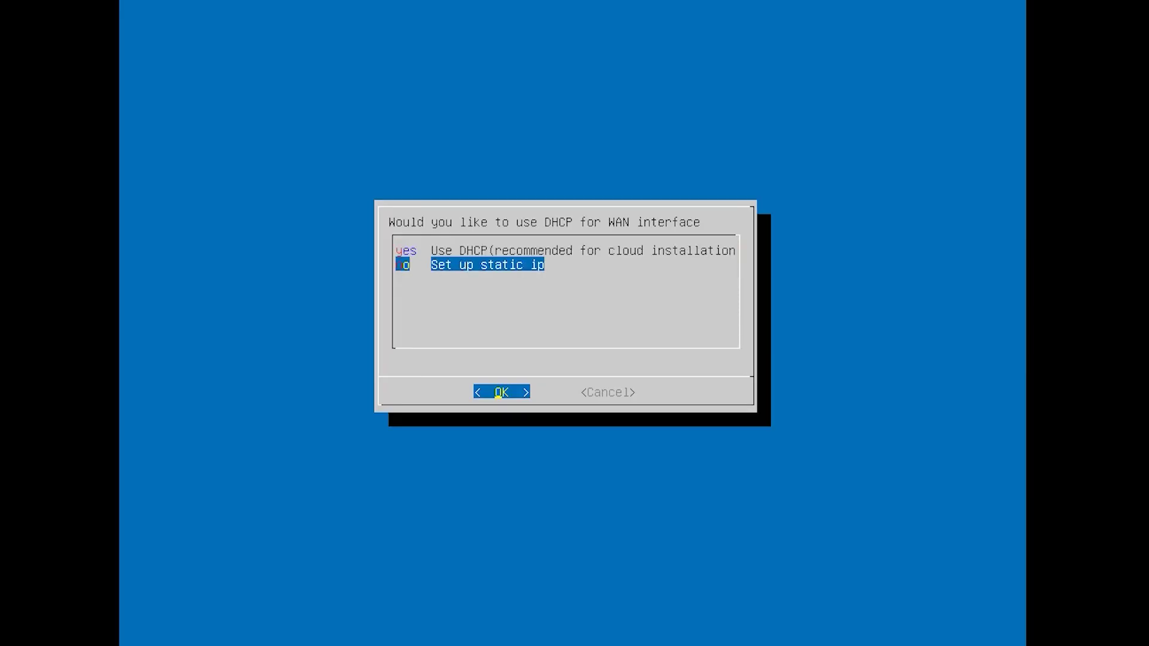
Step: Give eth0 static IP 192.168.179.222, netmask 255.255.255.0 and gateway 192.168.179.1, then install
key(Return)
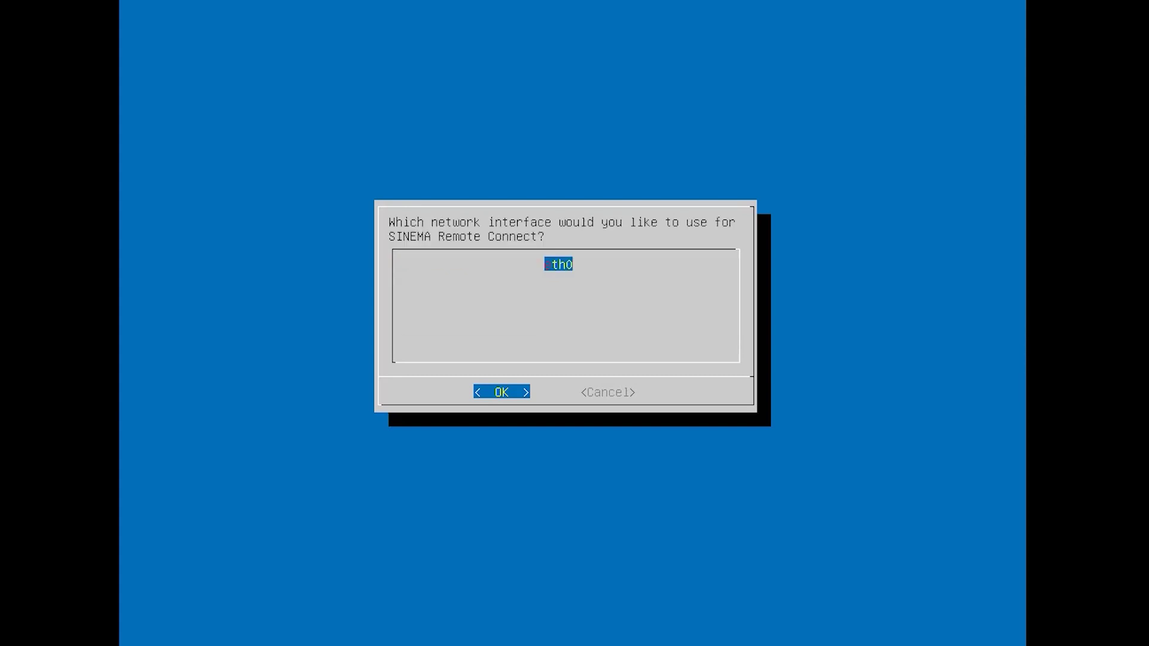
key(Return)
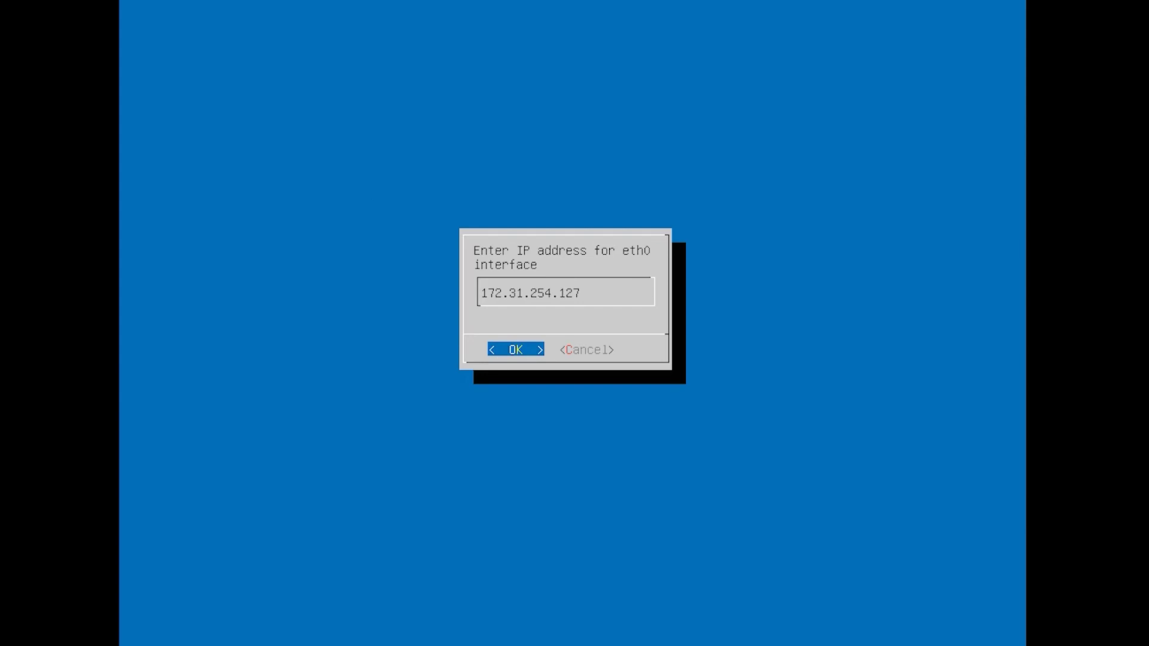
key(BackSpace)
key(BackSpace)
key(BackSpace)
key(BackSpace)
key(BackSpace)
key(BackSpace)
key(BackSpace)
key(BackSpace)
key(BackSpace)
key(BackSpace)
key(BackSpace)
key(BackSpace)
key(BackSpace)
key(BackSpace)
key(Return)
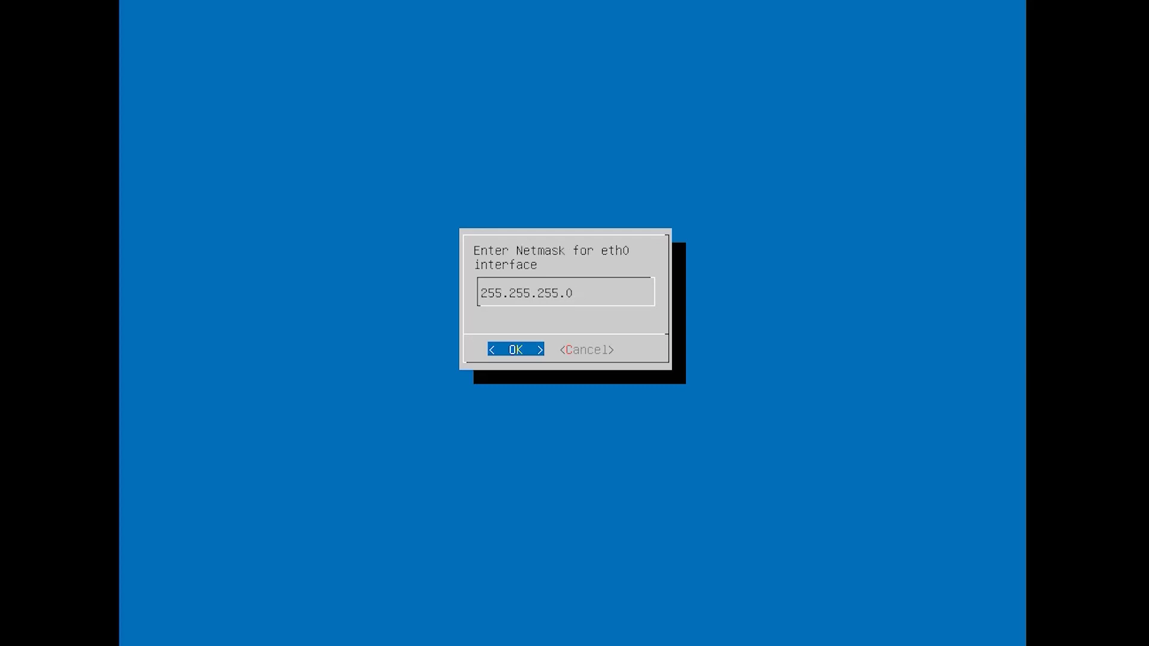
key(Return)
key(BackSpace)
key(BackSpace)
key(BackSpace)
key(BackSpace)
key(BackSpace)
key(BackSpace)
key(BackSpace)
key(BackSpace)
key(BackSpace)
key(BackSpace)
key(BackSpace)
key(BackSpace)
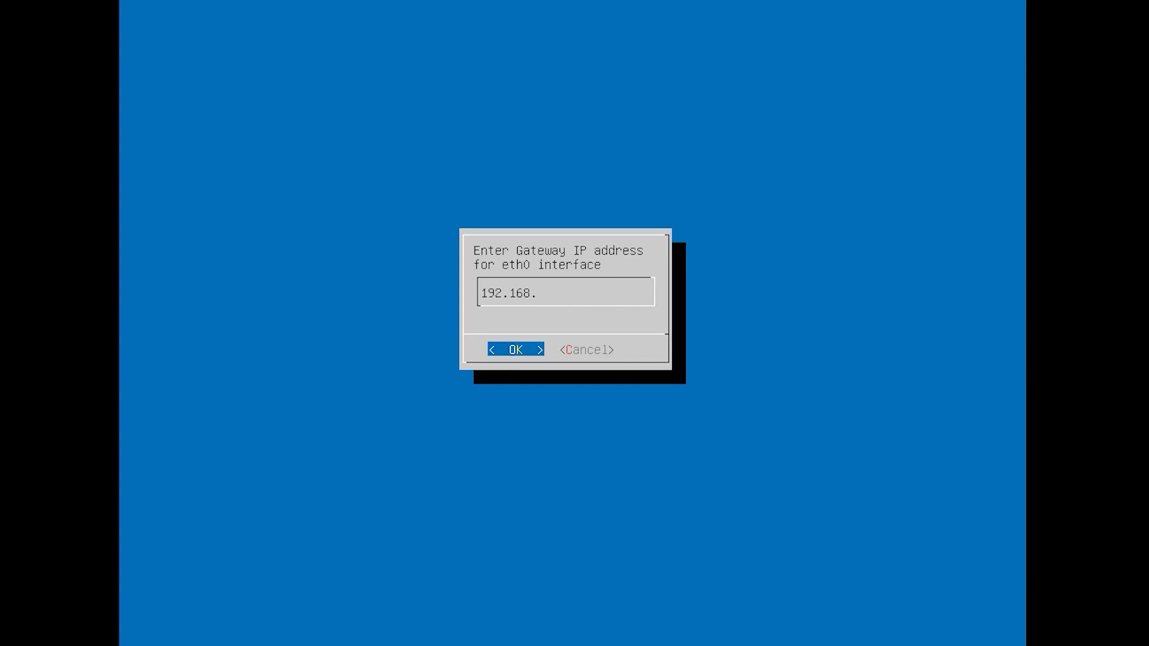
key(Return)
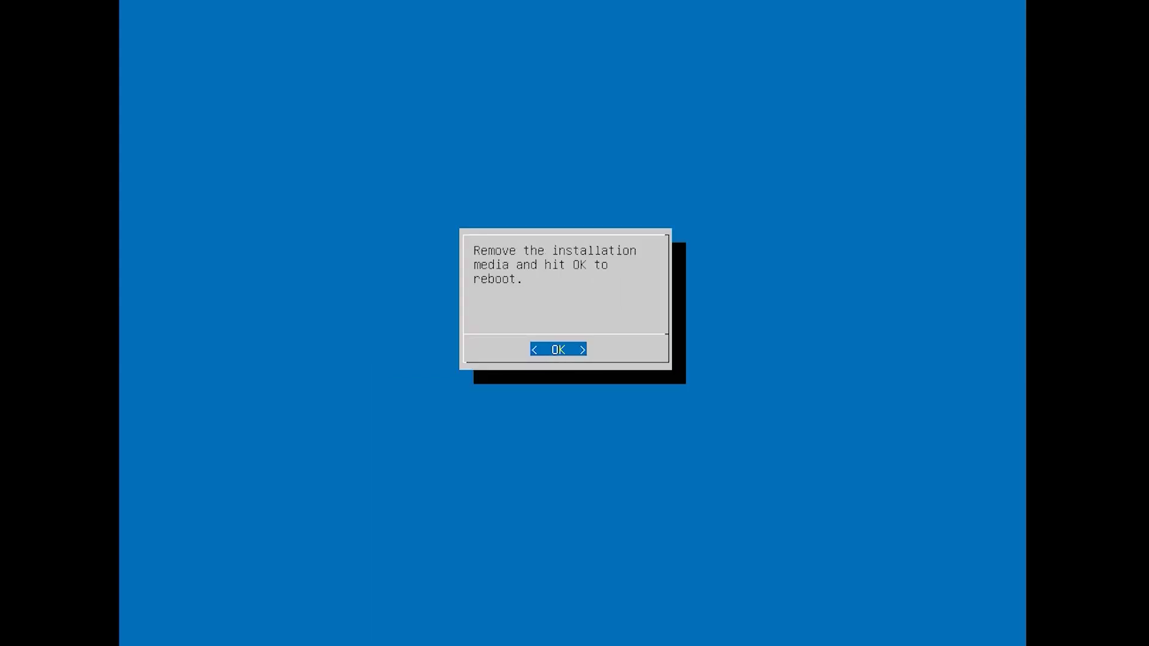
key(Return)
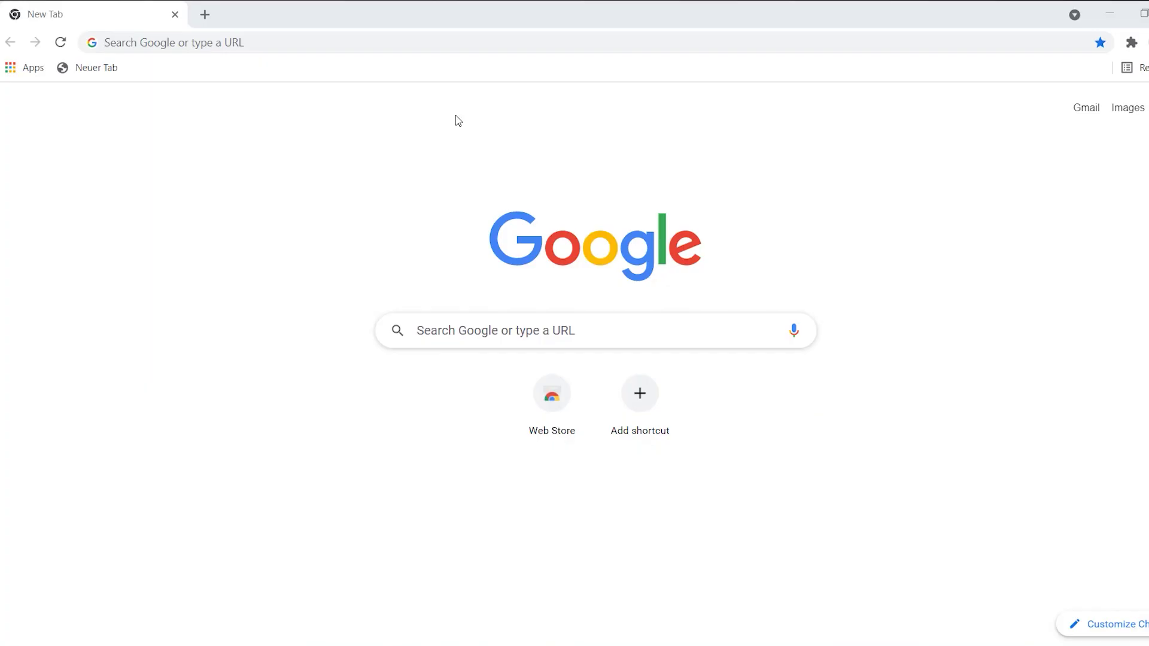
click(291, 36)
text(https://192.168.179.222/)
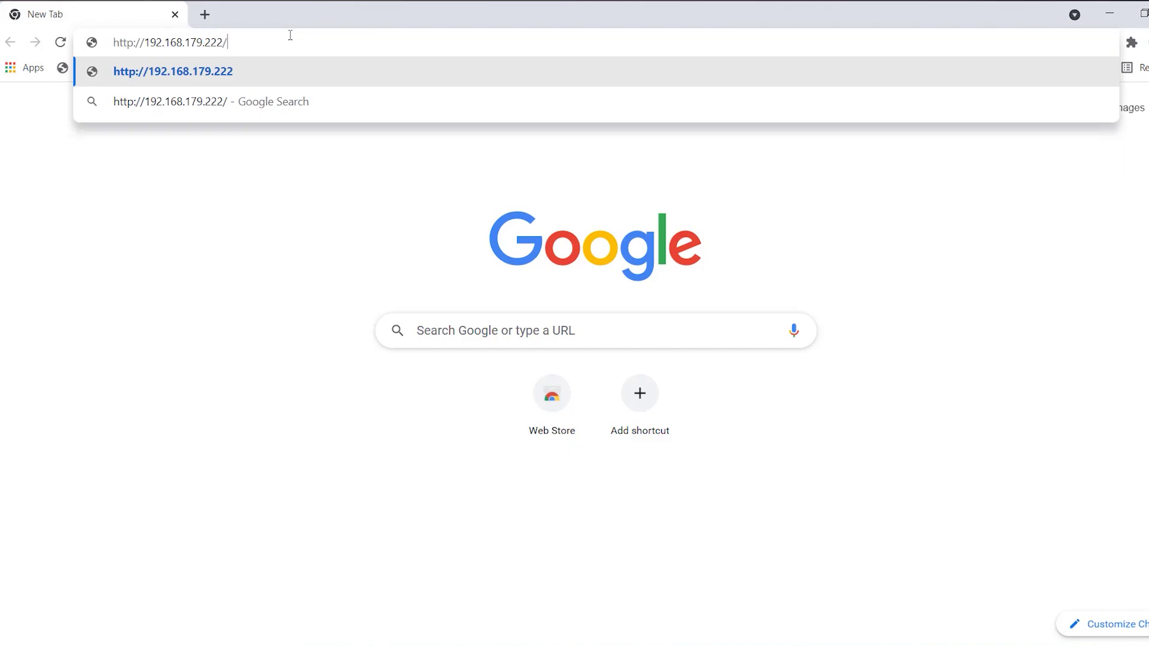
key(Return)
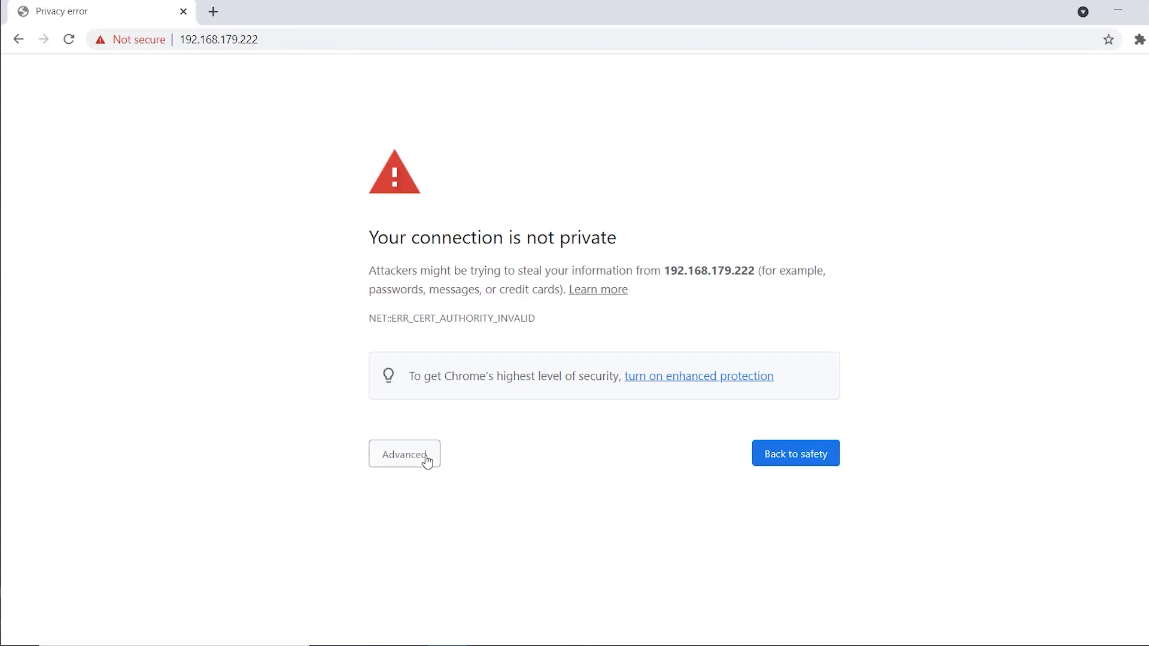
Step: Proceed past the certificate warning and log on with the administrator user name and password
click(419, 458)
click(428, 578)
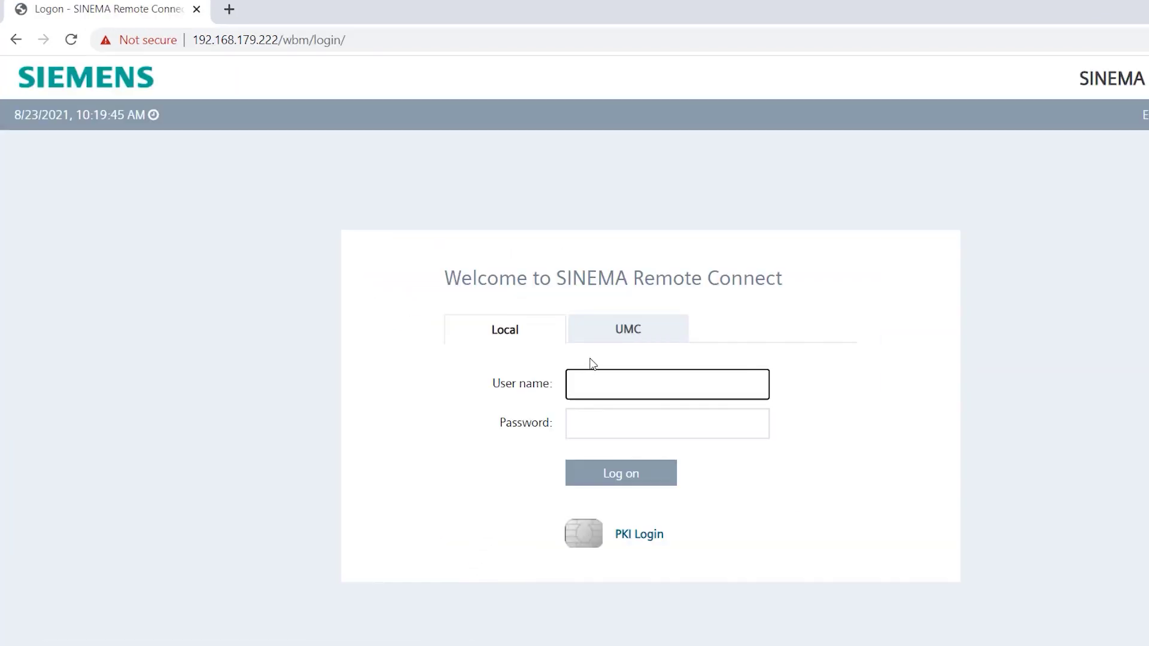
text(admin)
key(Tab)
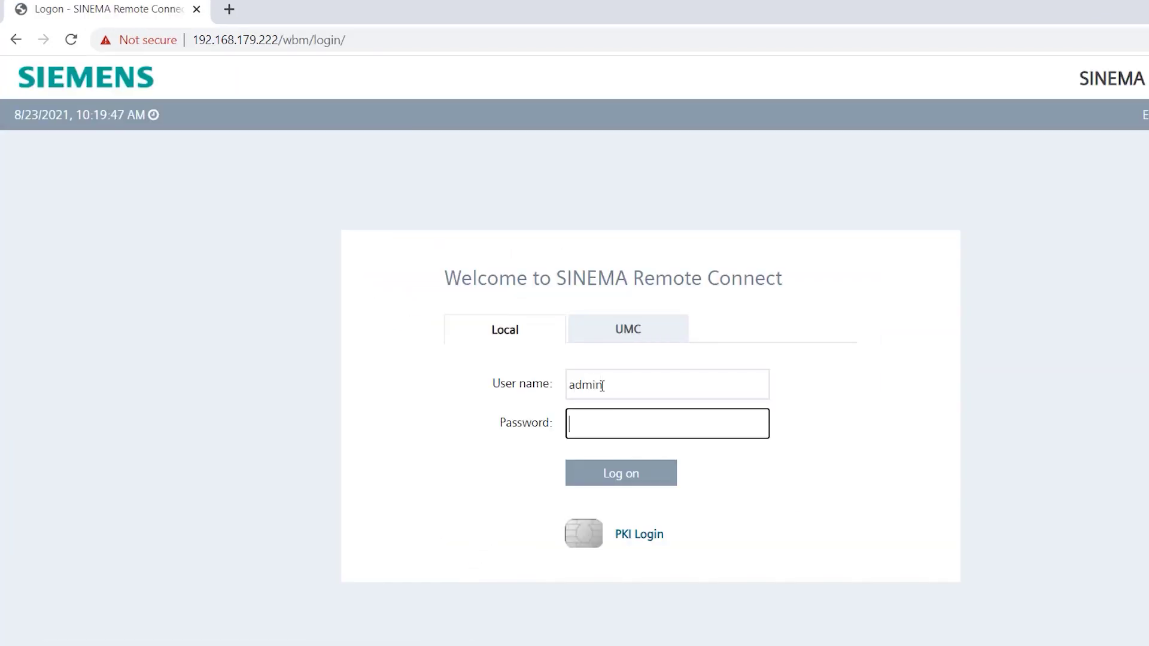
key(Return)
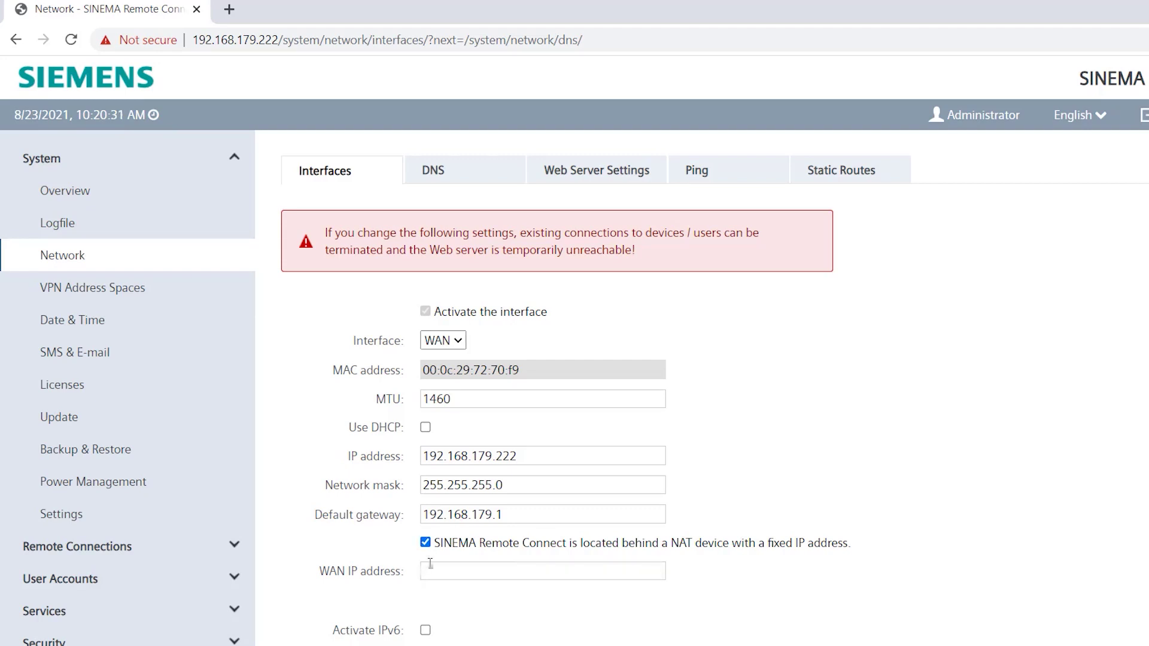
Step: Enter the public WAN IP address on the Interfaces page and save it
click(431, 565)
text(92.1)
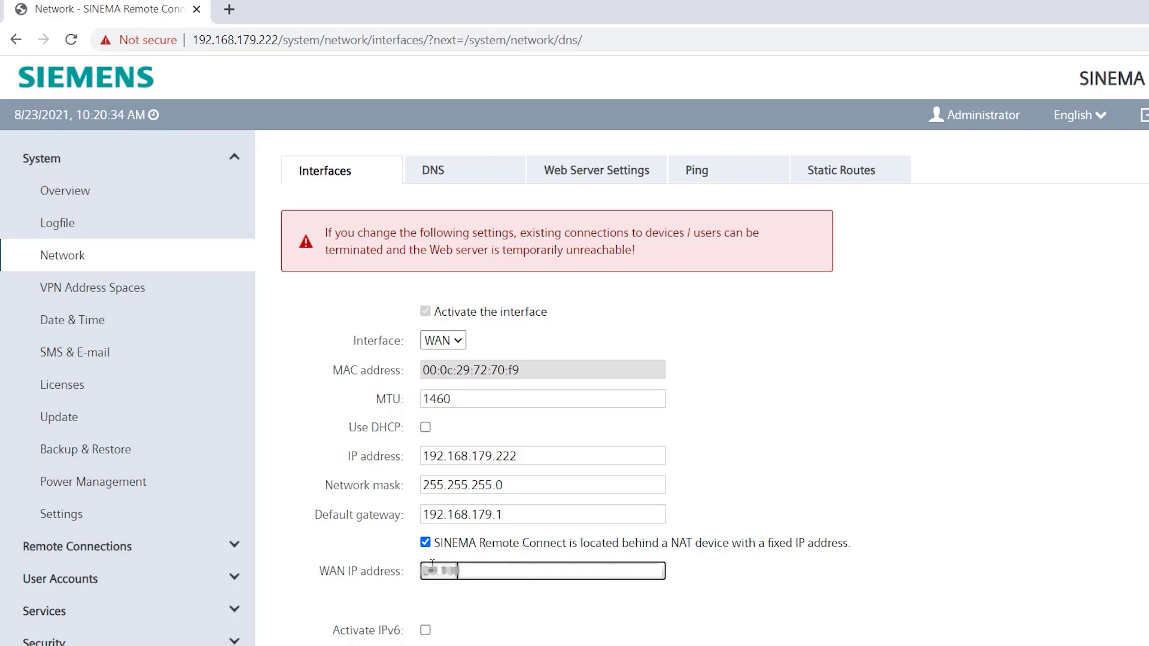
text(68.178)
click(588, 602)
scroll(587, 603, down, 3)
click(504, 618)
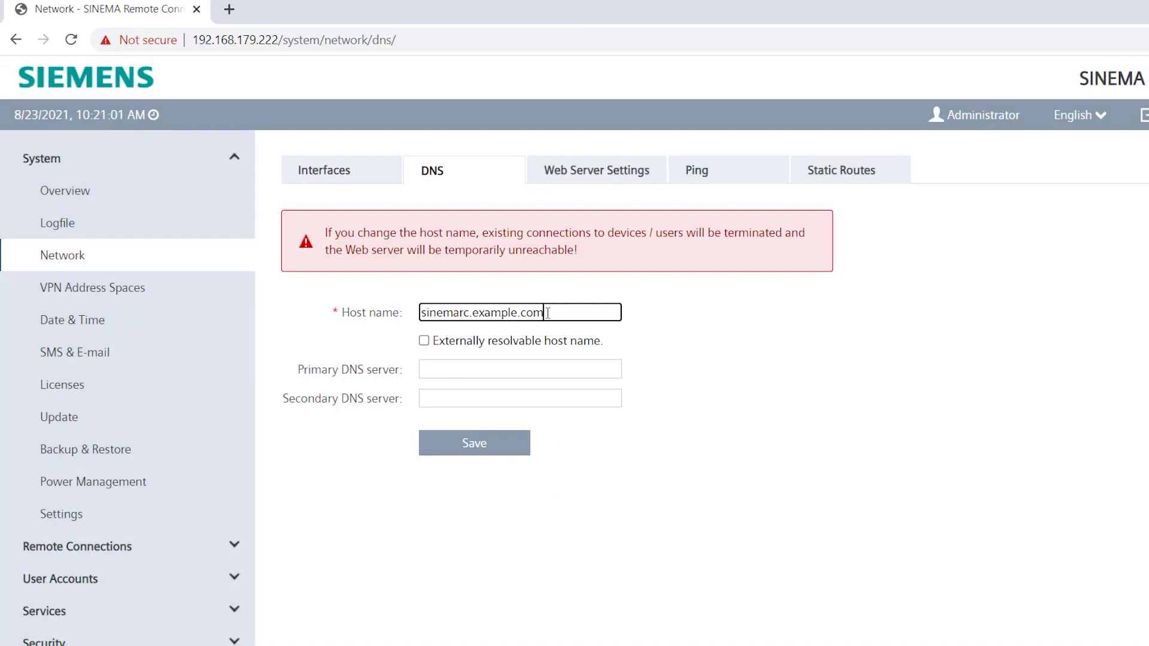
Step: Set DNS host name sinemarcserver.dyndns.org, externally resolvable, with primary DNS 8.8.8.8, and save
triple_click(512, 314)
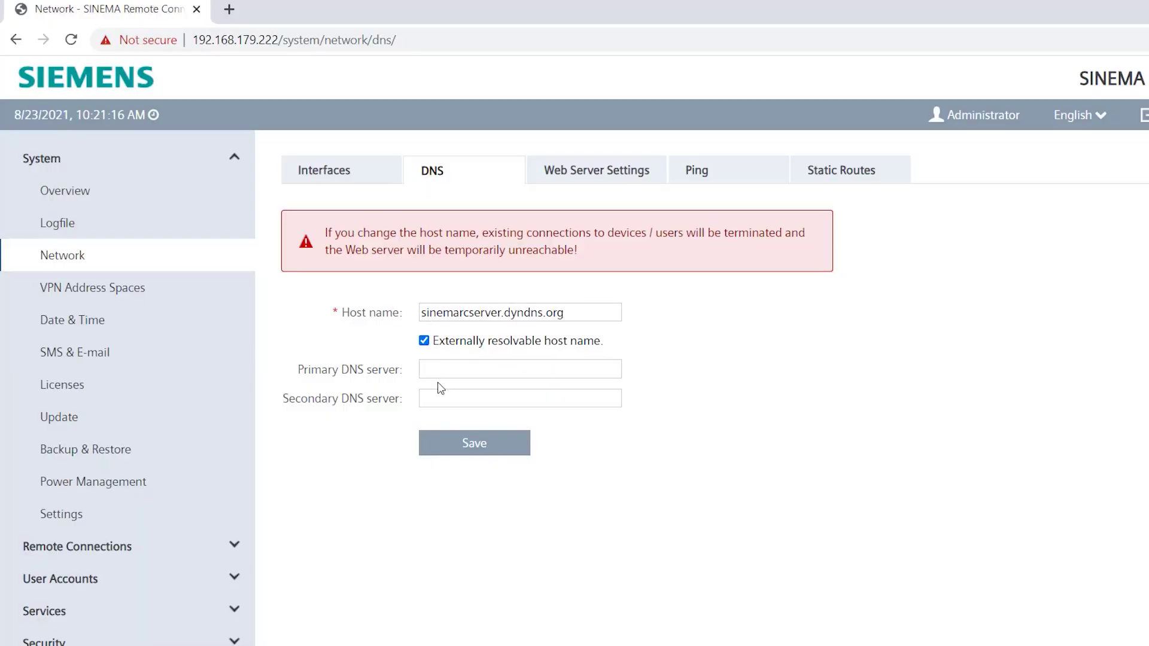
click(438, 372)
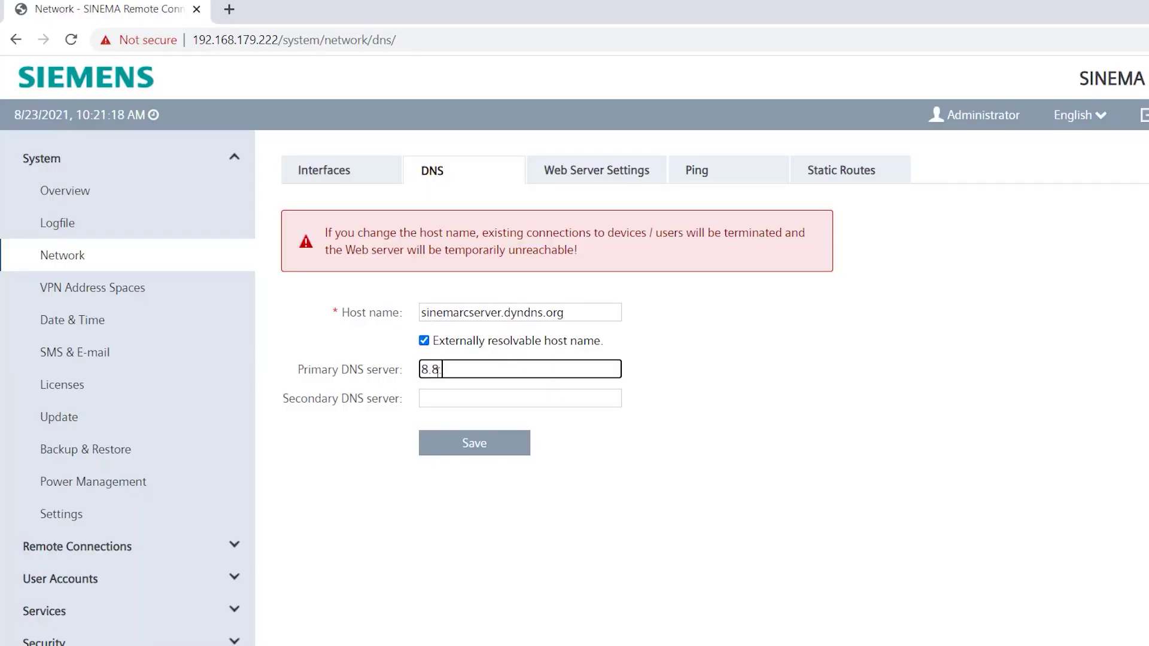
text(8.8.8.8)
click(466, 443)
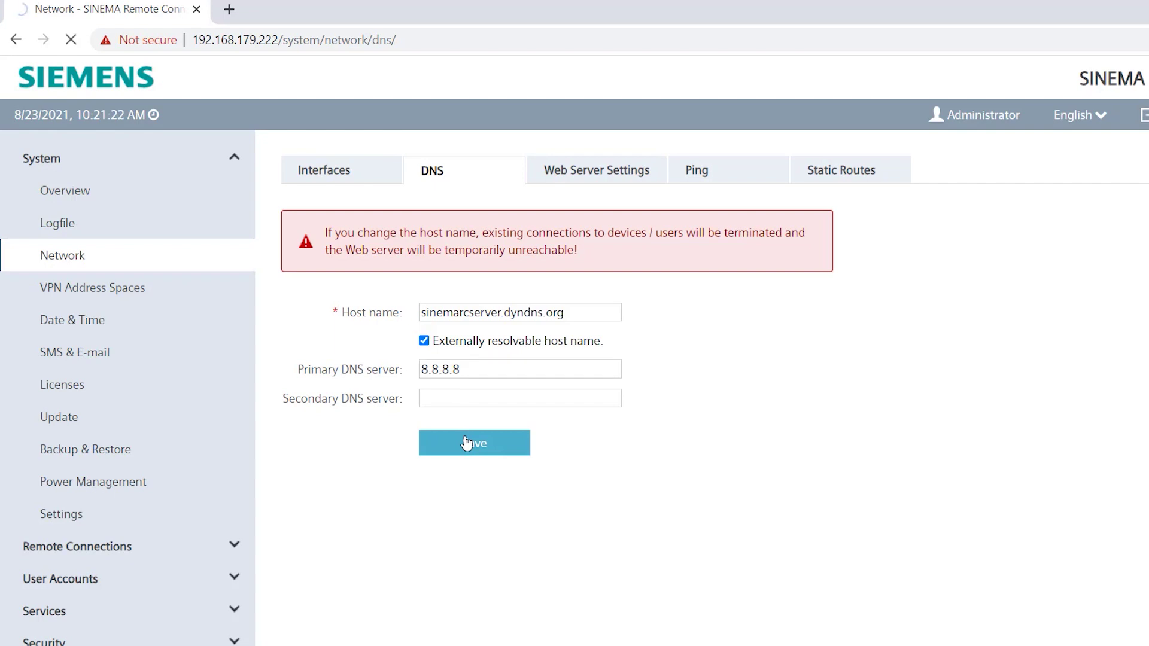